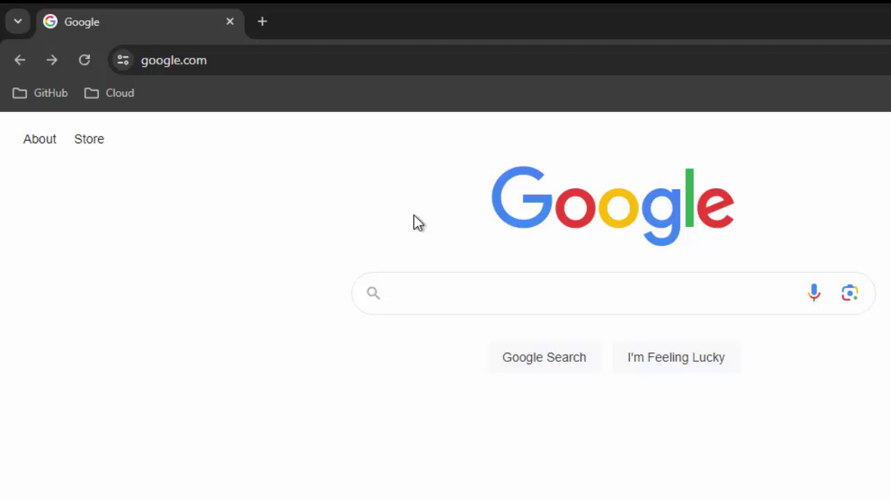
Step: Search Google for 'download java 21'
click(471, 292)
text(download java 21)
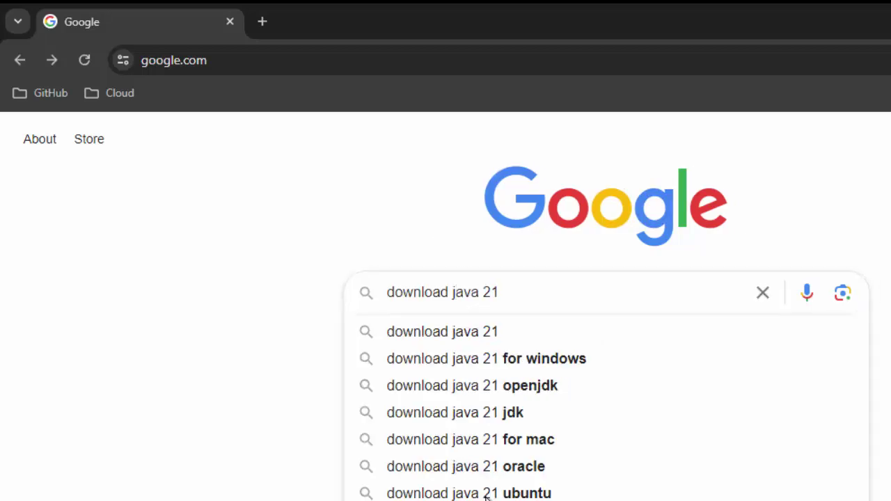
key(Return)
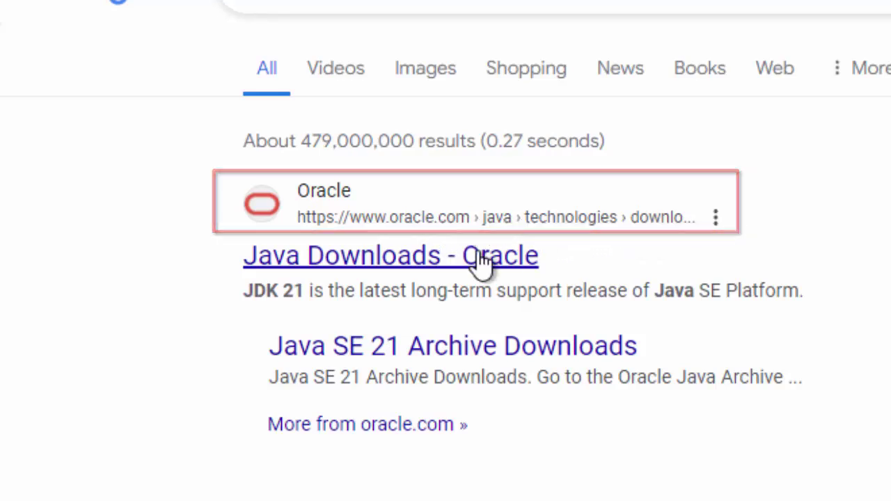
Step: Open Oracle's Java Downloads page and show the JDK 21 Windows download options
click(341, 258)
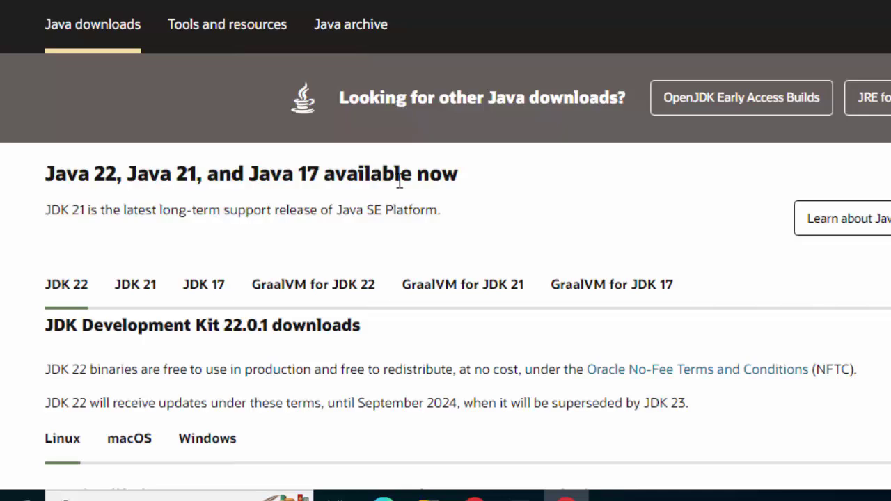
scroll(394, 180, down, 1)
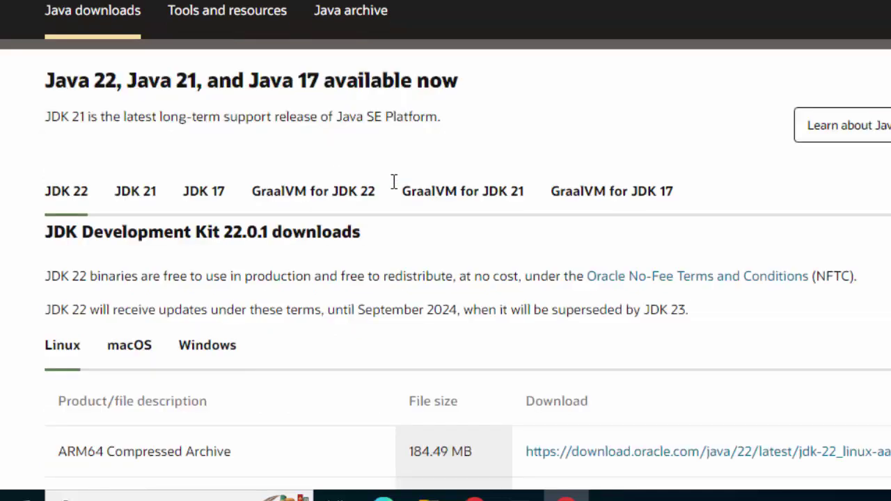
scroll(390, 183, down, 1)
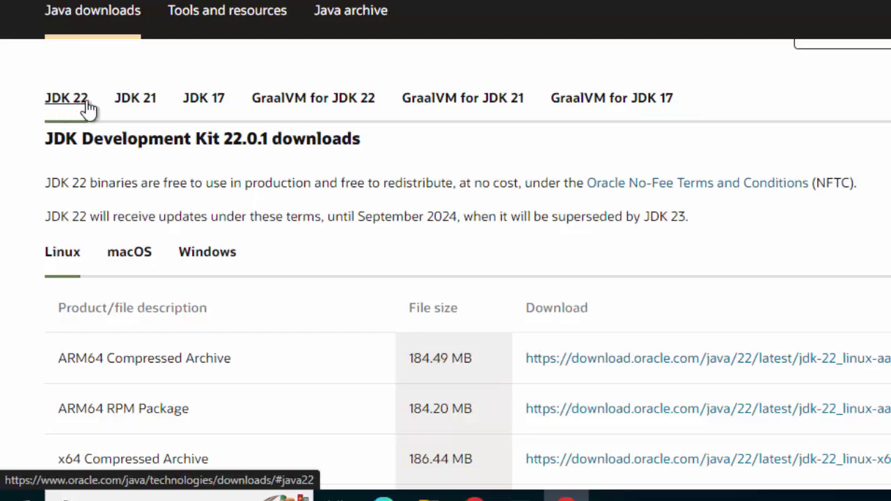
click(140, 101)
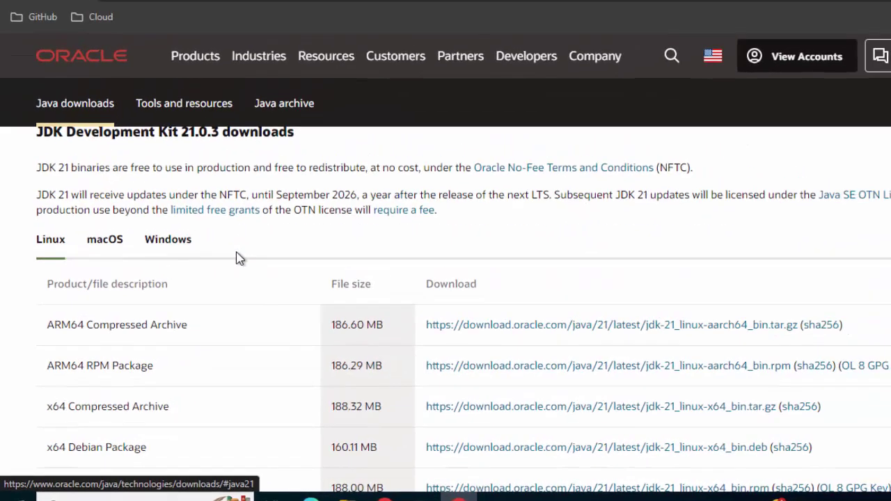
scroll(239, 258, down, 2)
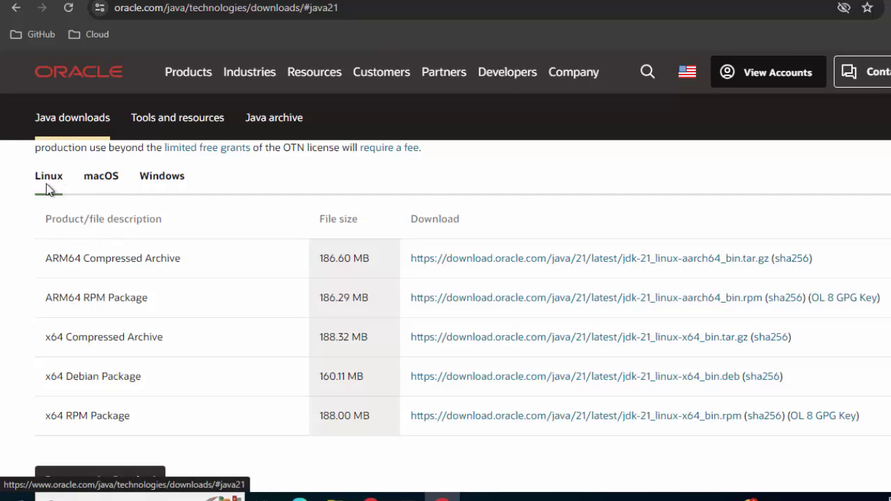
click(162, 177)
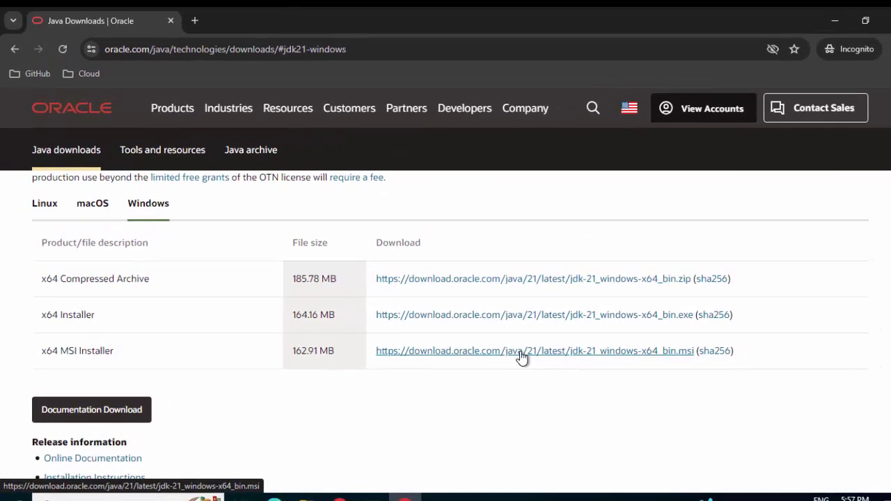
Step: Download the JDK 21 x64 MSI installer and launch it from the Downloads folder
click(522, 357)
click(348, 307)
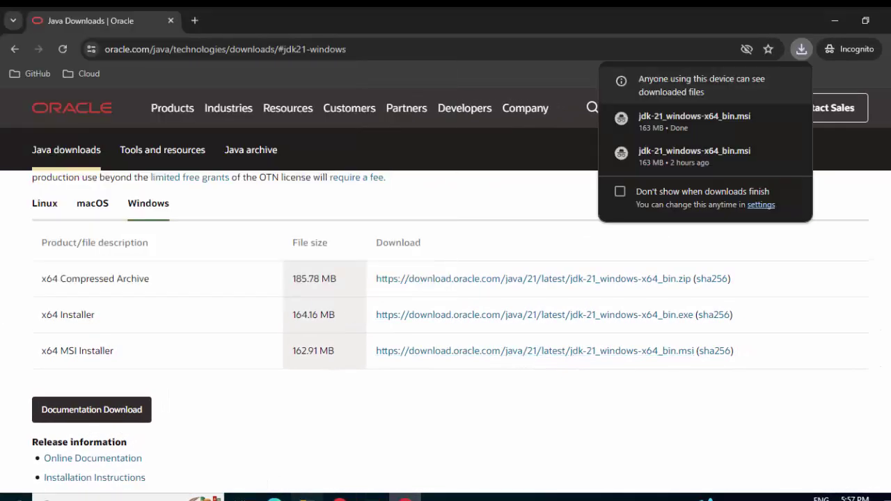
click(306, 495)
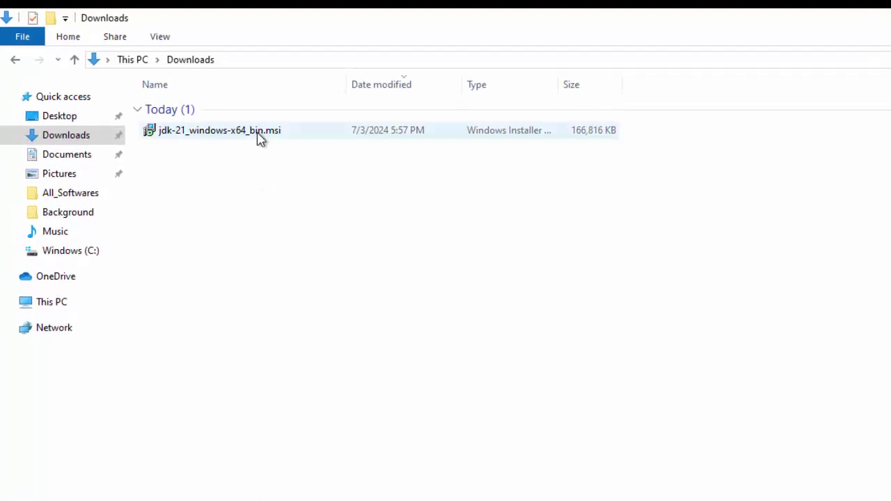
right_click(259, 138)
click(282, 146)
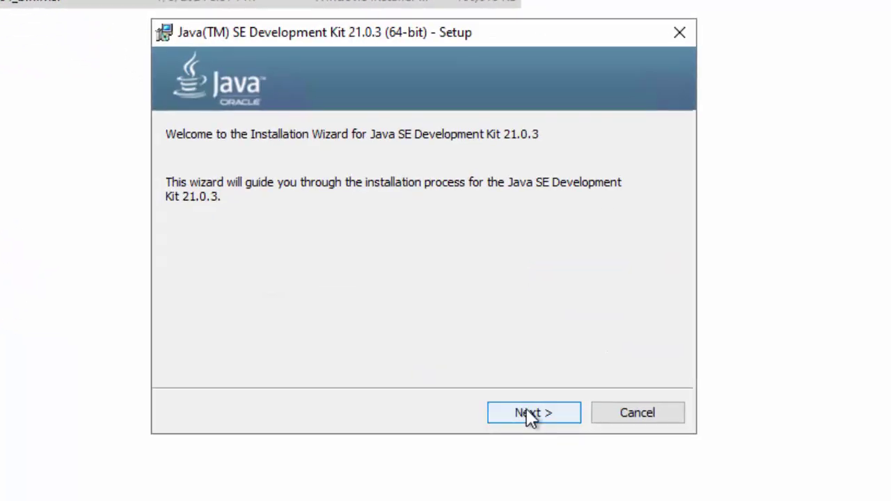
Step: Change the JDK destination folder to C:\All_Softwares\Java21\jdk-21\ instead of Program Files
click(526, 410)
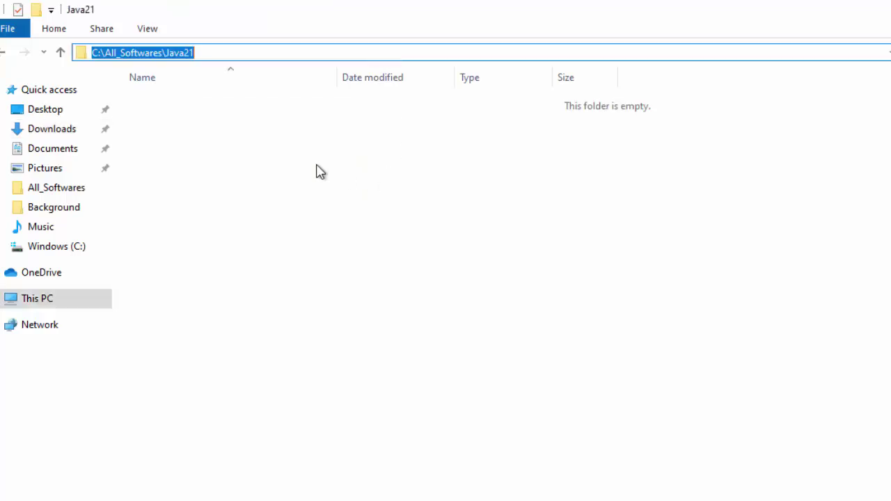
click(317, 172)
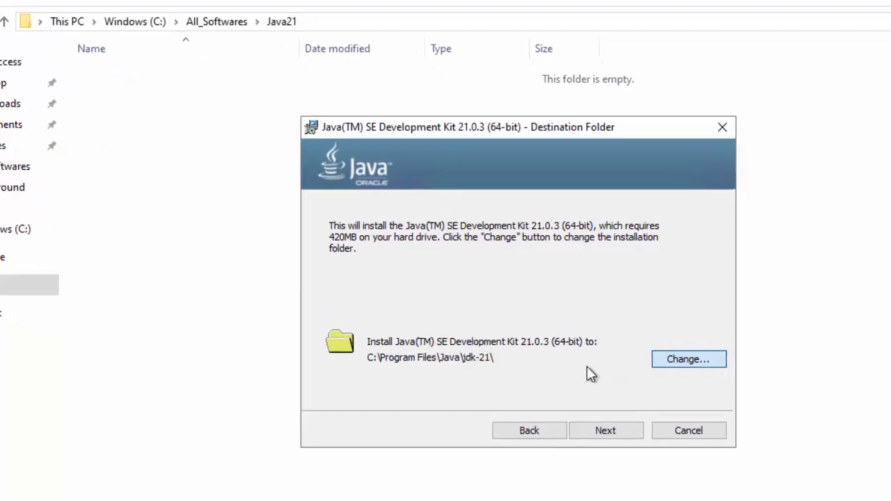
click(688, 359)
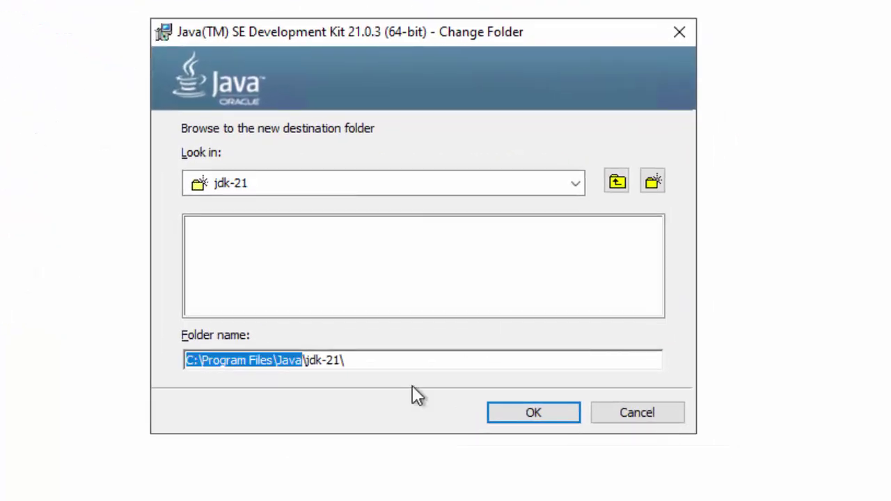
text(C:\All_Softwares\Java21)
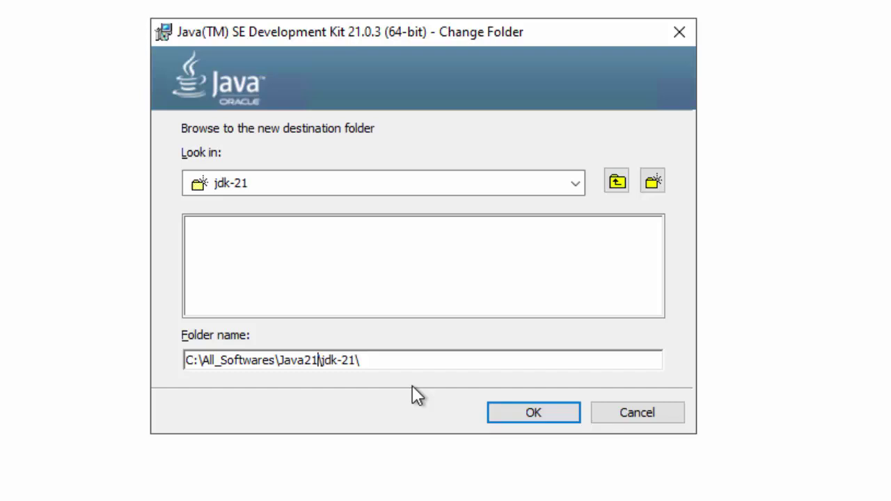
click(524, 414)
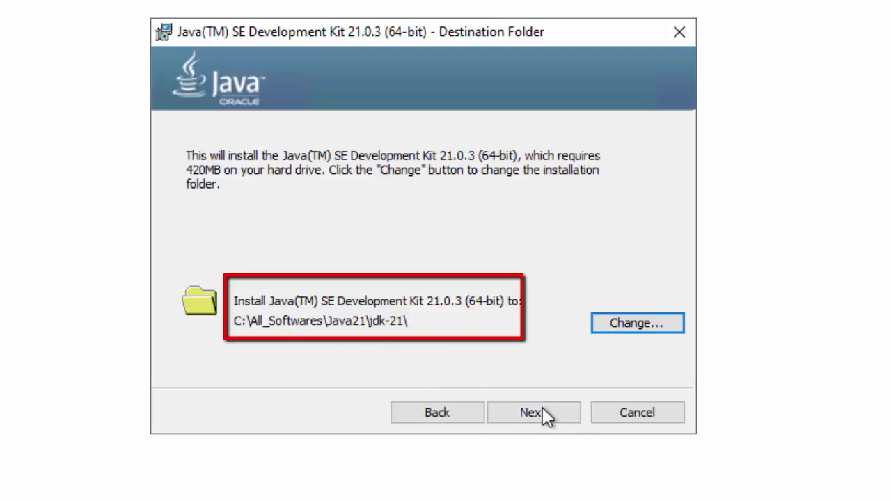
Step: Finish installing JDK 21.0.3, then open the jdk-21 folder and select its path
click(549, 414)
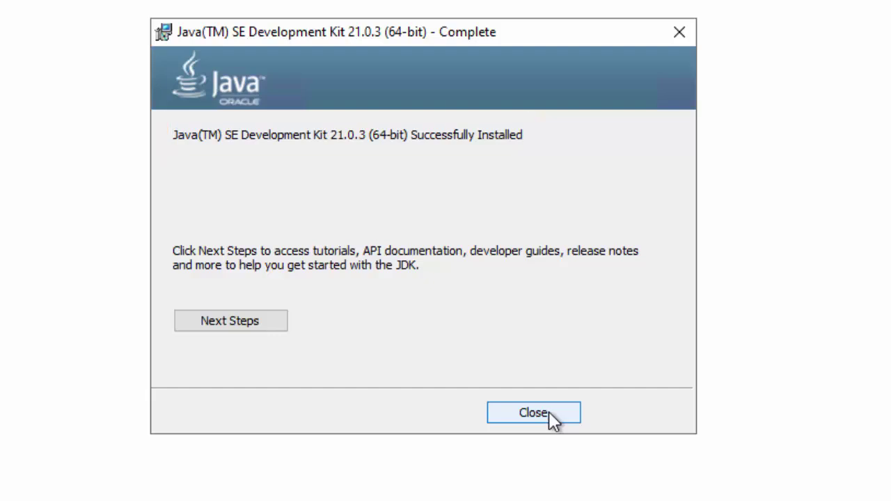
click(548, 412)
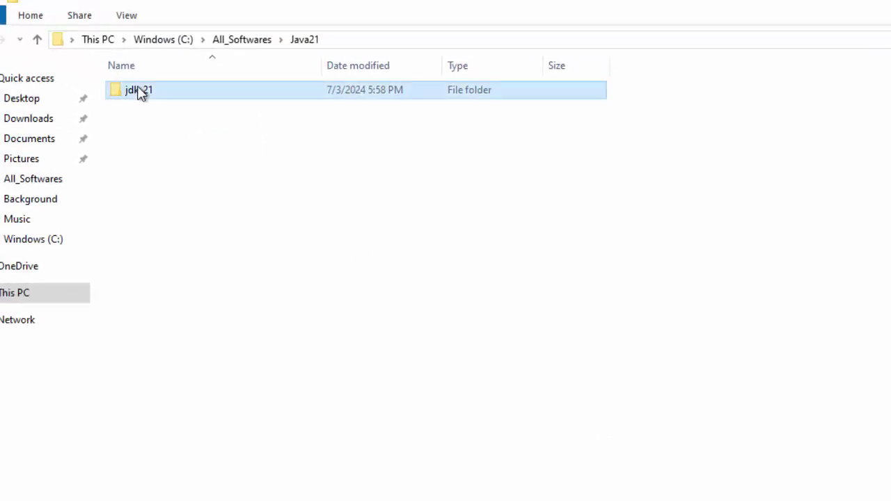
double_click(139, 92)
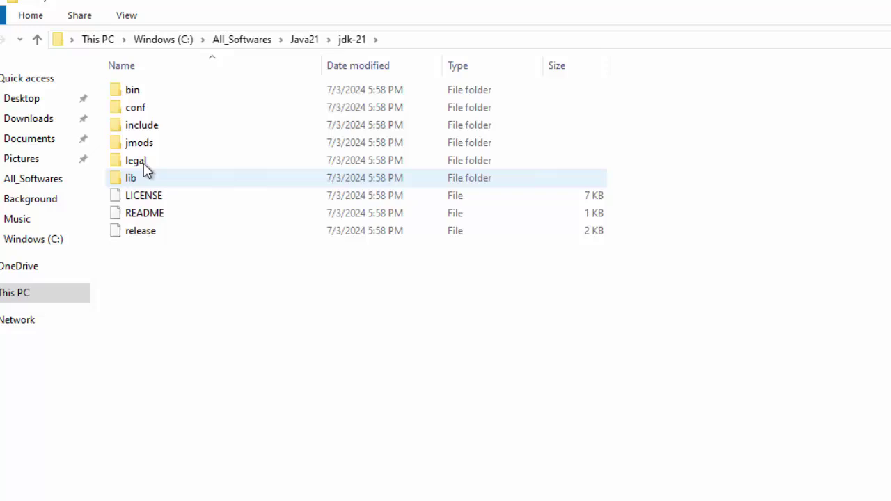
click(431, 44)
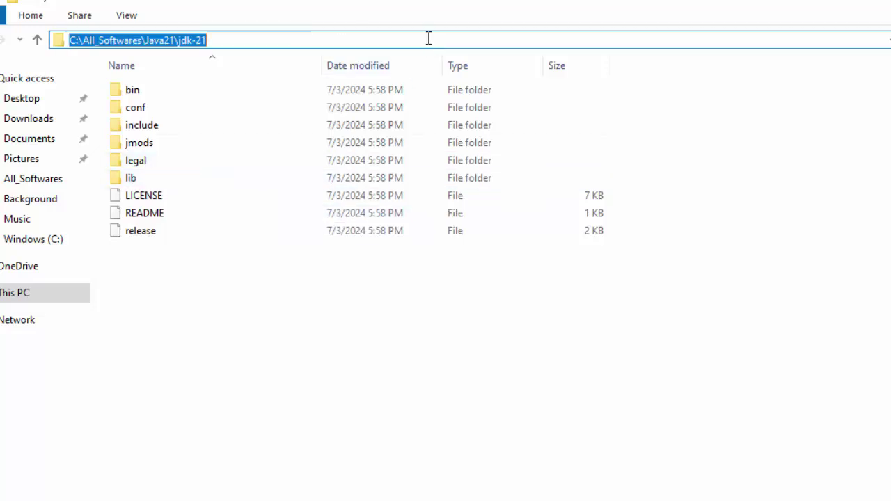
Step: Open the Environment Variables dialog by searching 'environ' in Windows
click(131, 493)
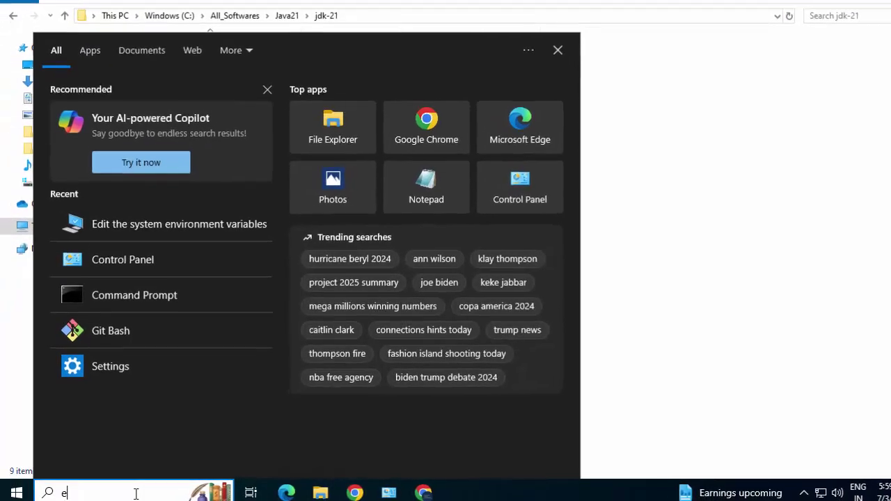
text(e)
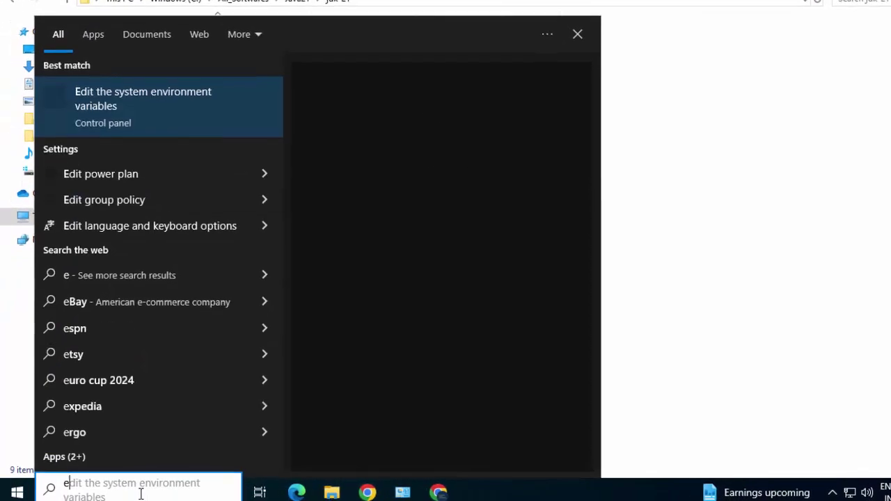
text(nviron)
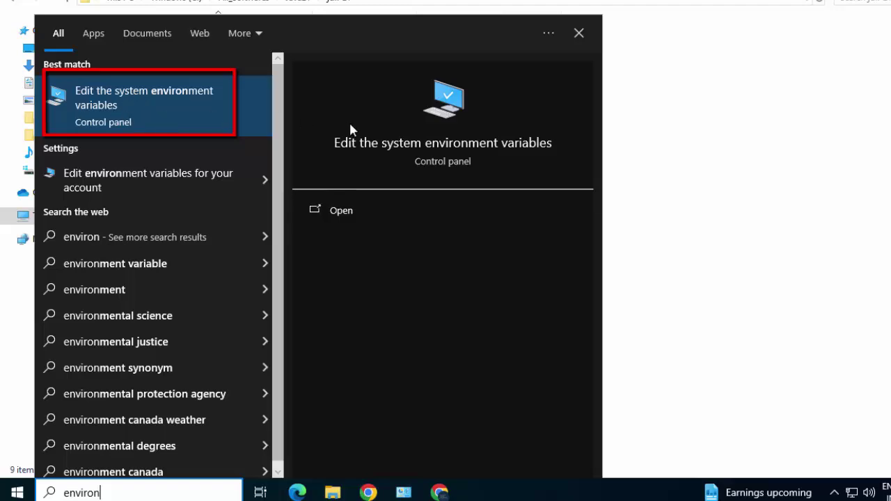
click(139, 97)
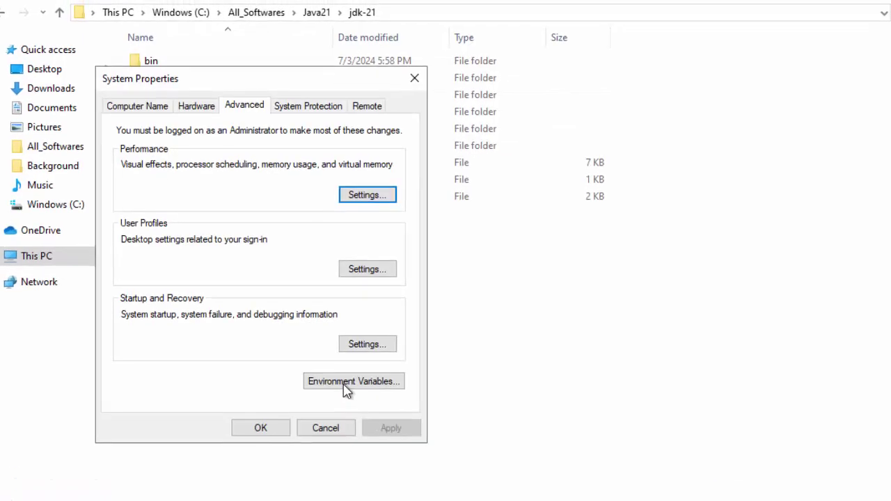
click(343, 387)
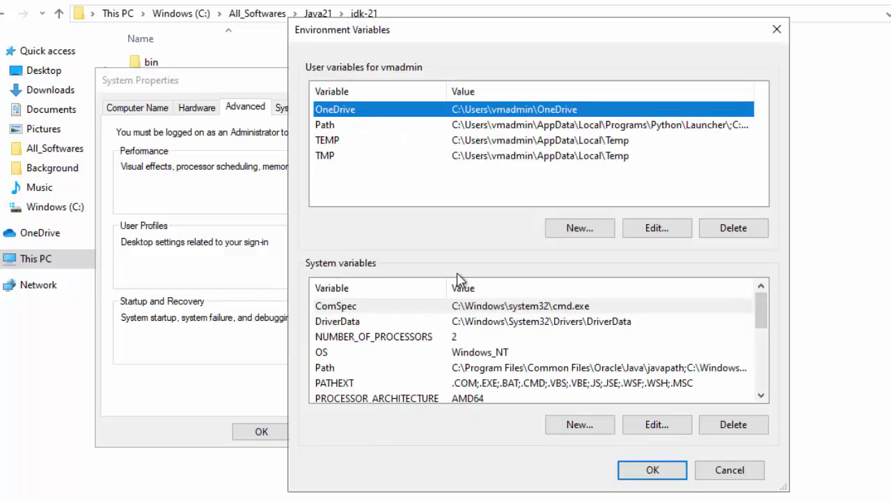
Step: Create system variable JAVA_HOME with value C:\All_Softwares\Java21\jdk-21
click(571, 426)
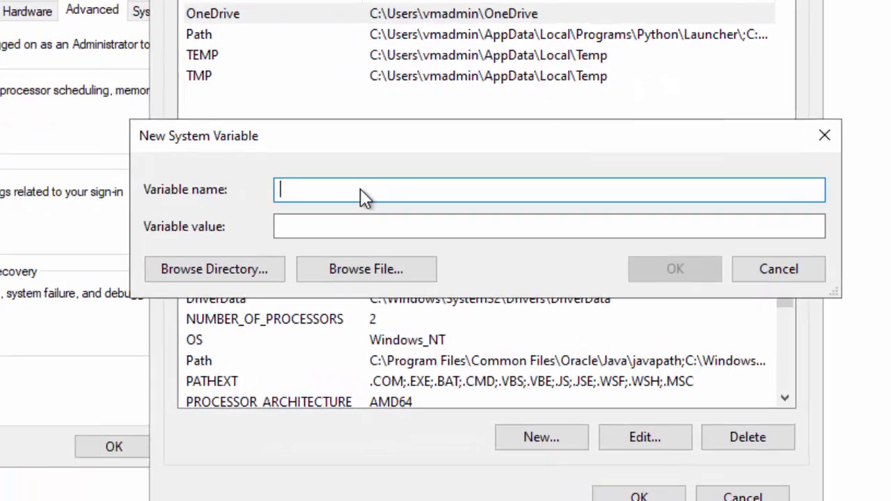
text(JAVA_HOME)
key(Tab)
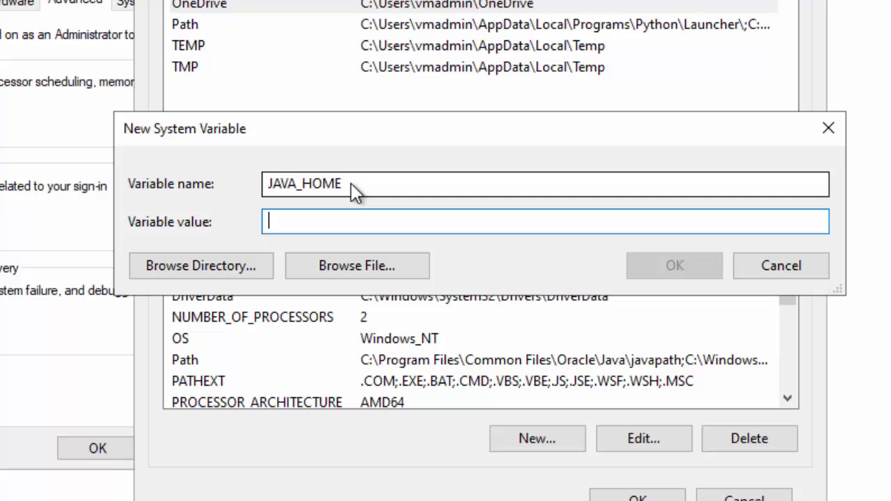
text(C:\All_Softwares\Java21\jdk-21)
click(677, 268)
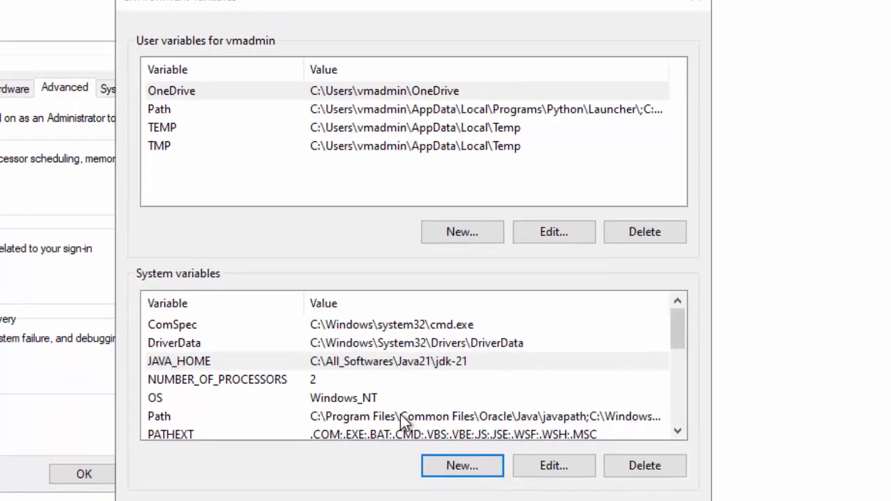
click(400, 415)
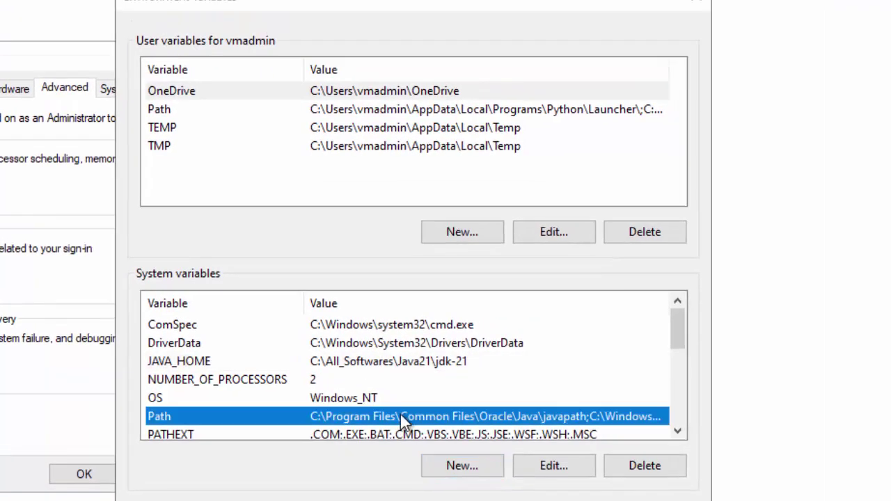
Step: Prepend %JAVA_HOME%\bin to the system Path as text and confirm every dialog
click(541, 471)
click(596, 335)
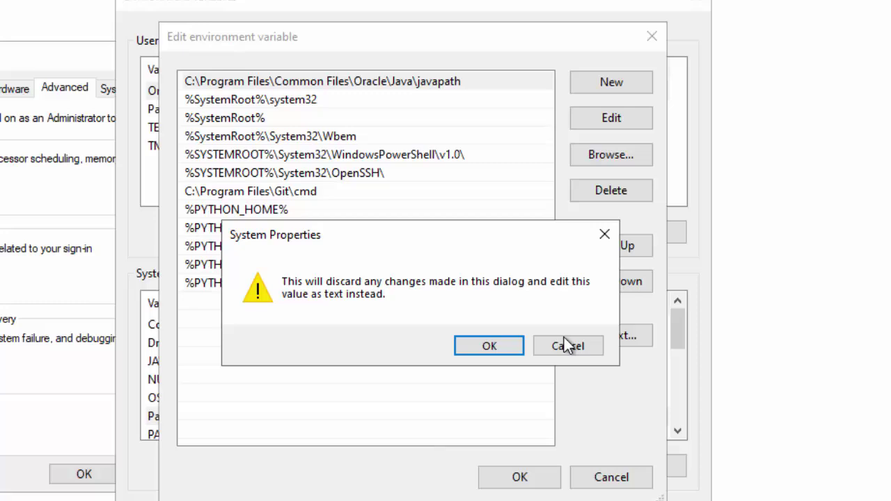
click(490, 351)
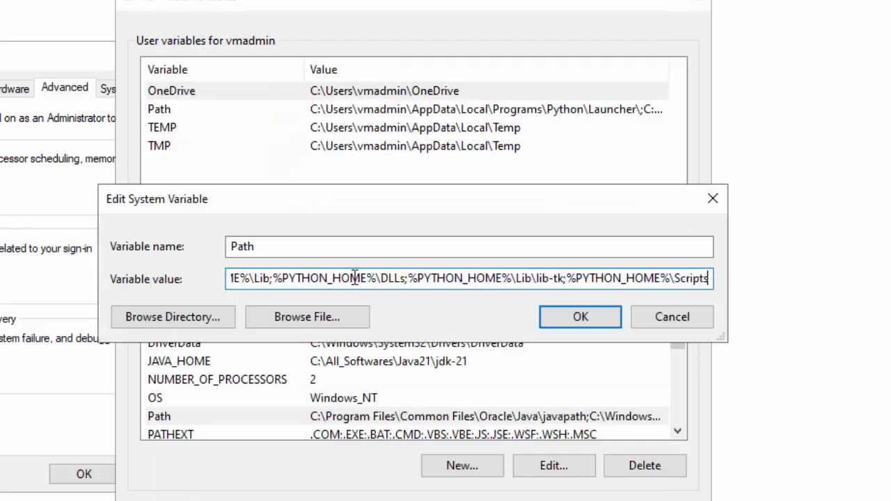
key(Home)
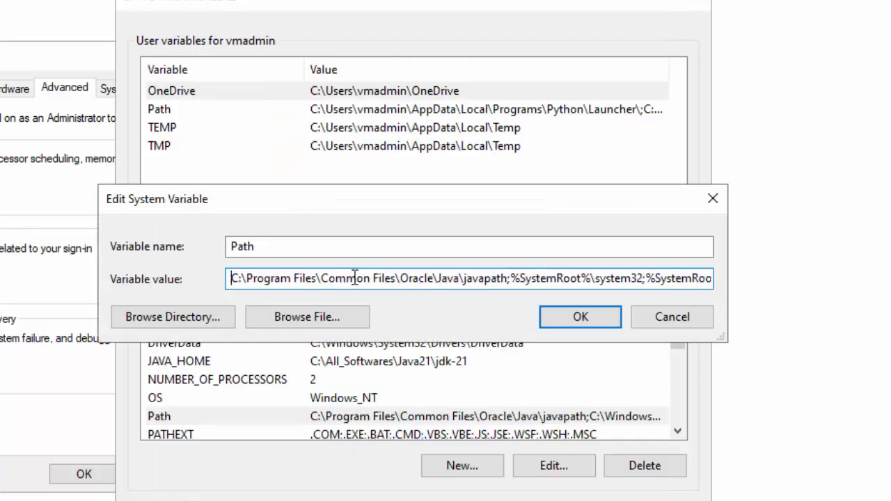
text(%)
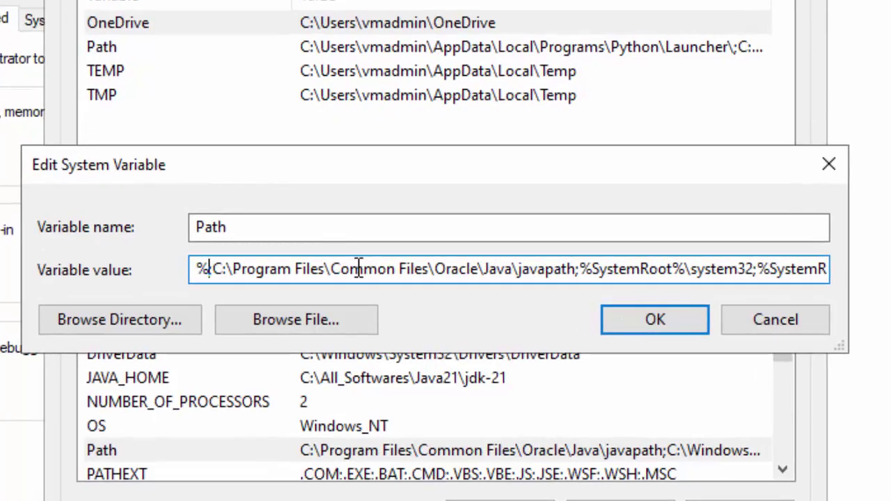
text(JAVA_HOME%)
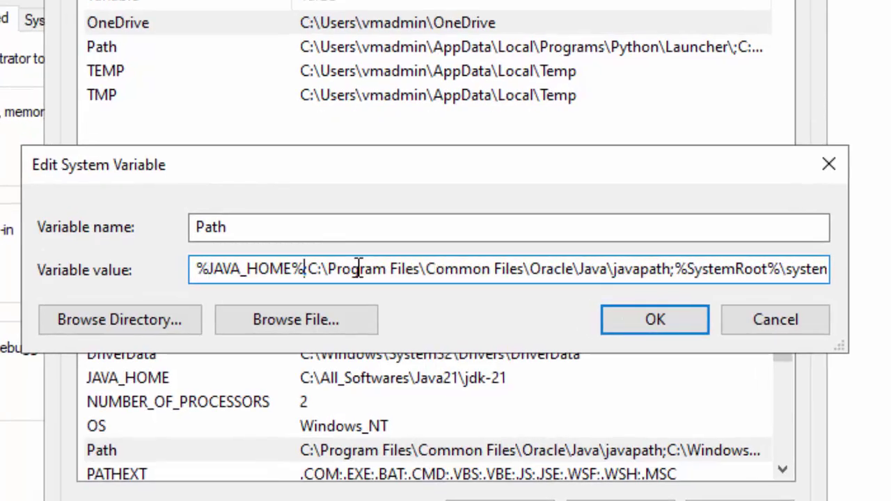
text(\bin)
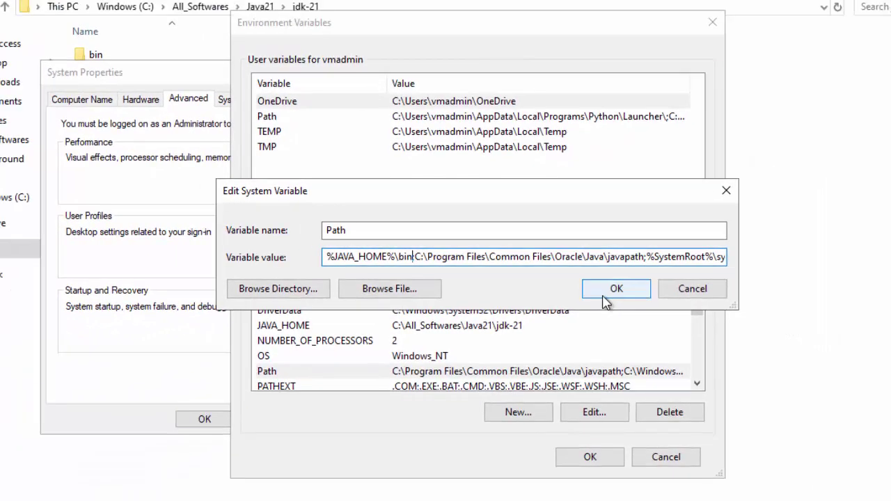
click(606, 301)
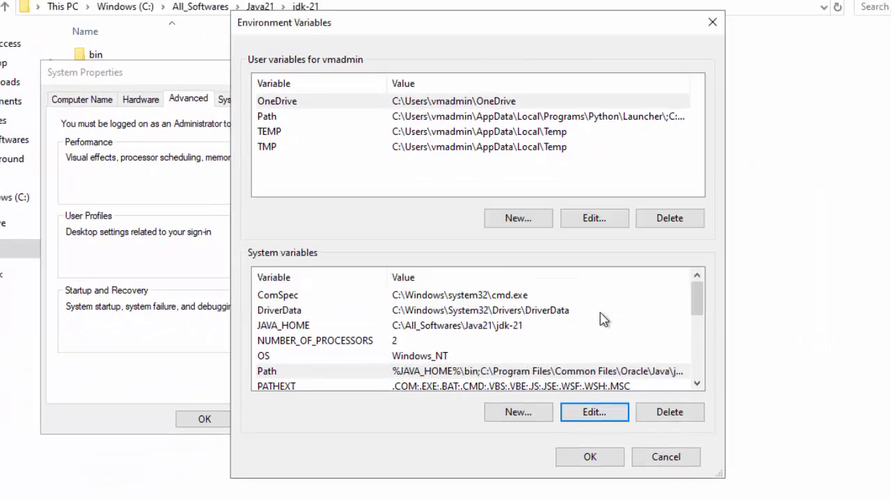
click(576, 466)
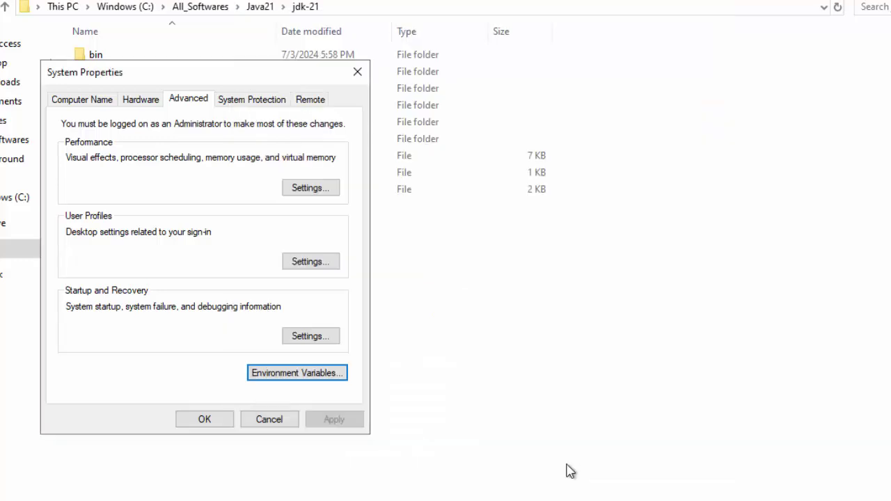
click(204, 420)
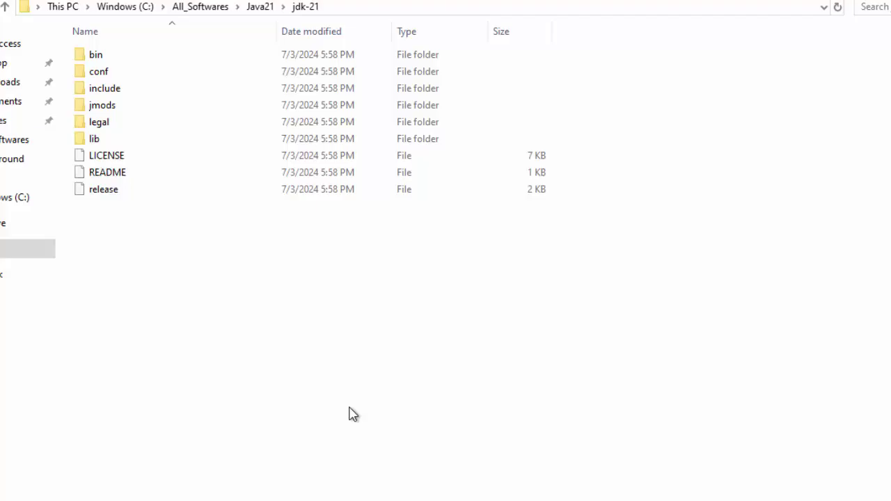
Step: Run java -version in an administrator Command Prompt to see version 21.0.3
key(super+d)
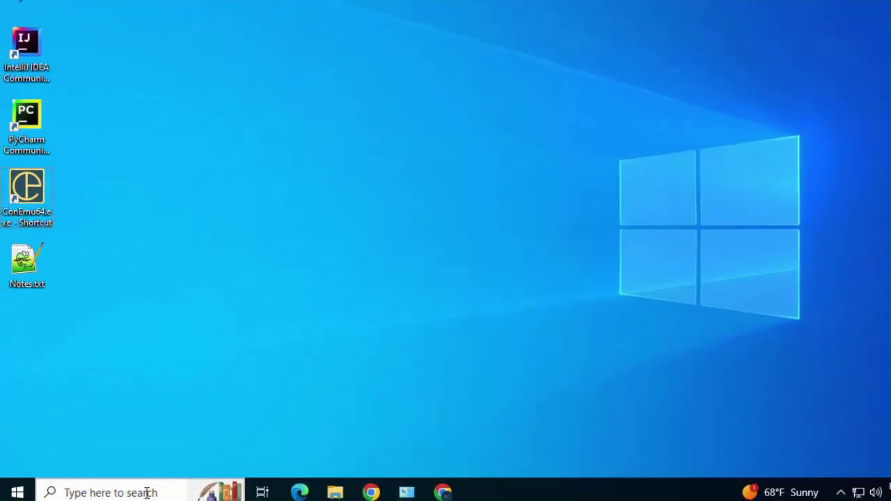
click(147, 492)
text(cmd)
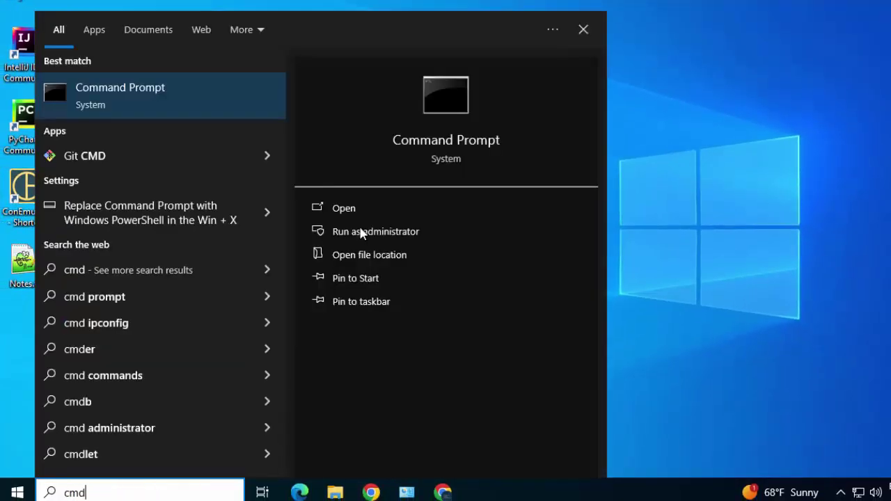
click(450, 94)
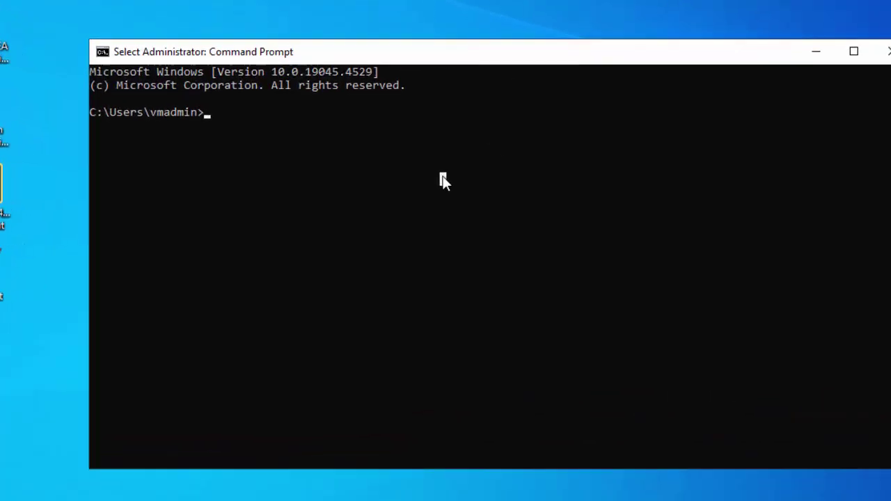
text(java -ver)
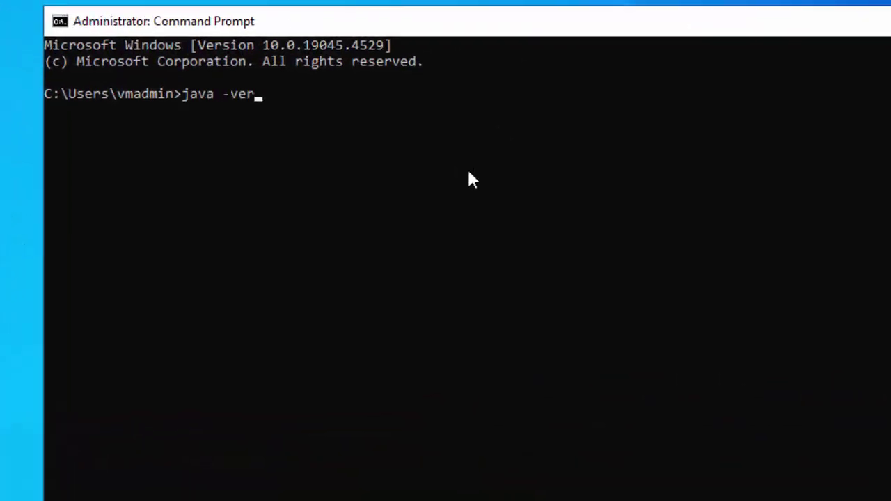
text(sion)
key(Return)
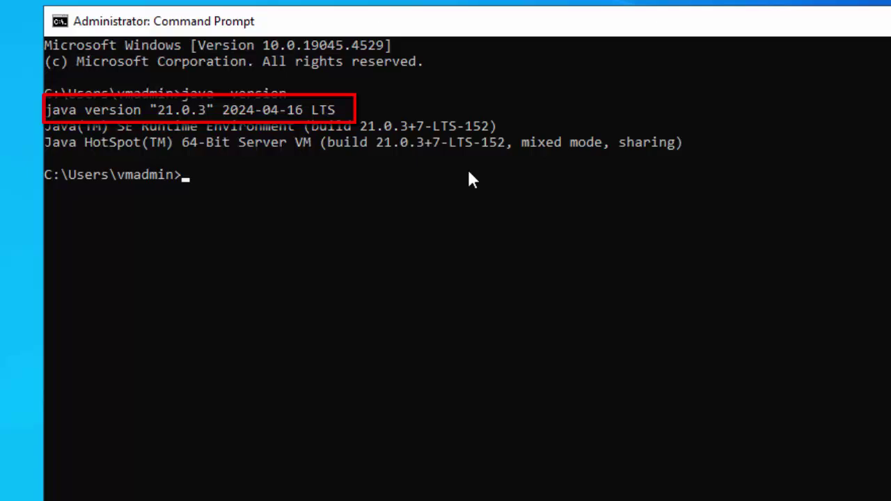